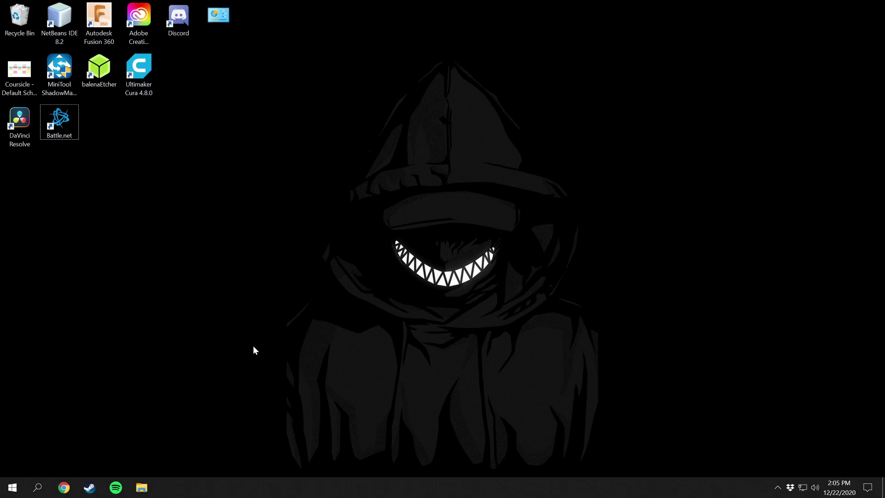
Launch Chrome, dismiss the Flash Player notice, and go to nvidia.com.
left_click(67, 493)
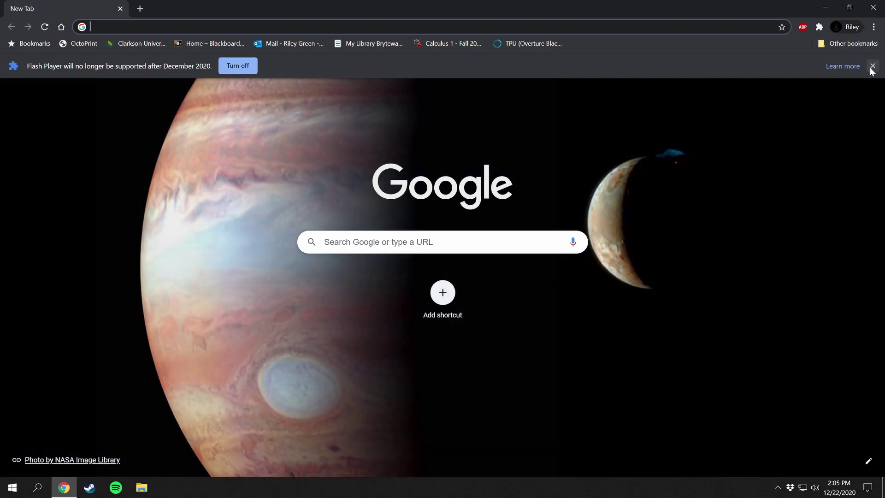
left_click(872, 67)
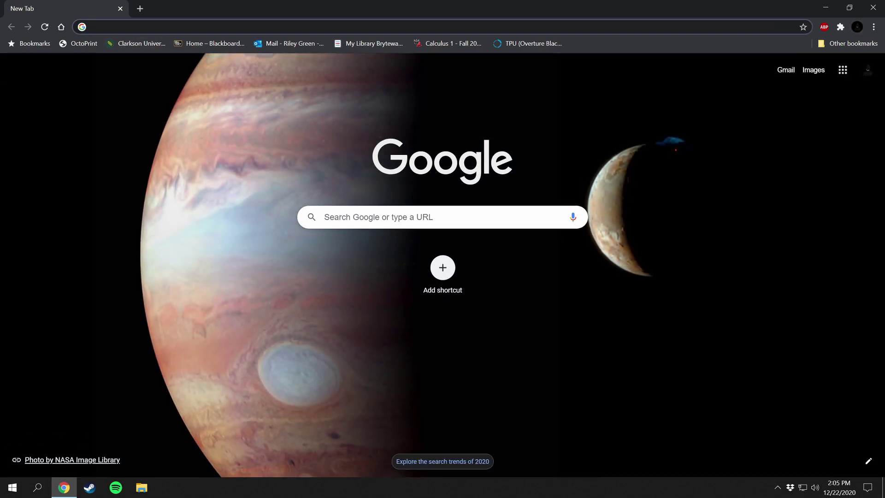
type("nvidid")
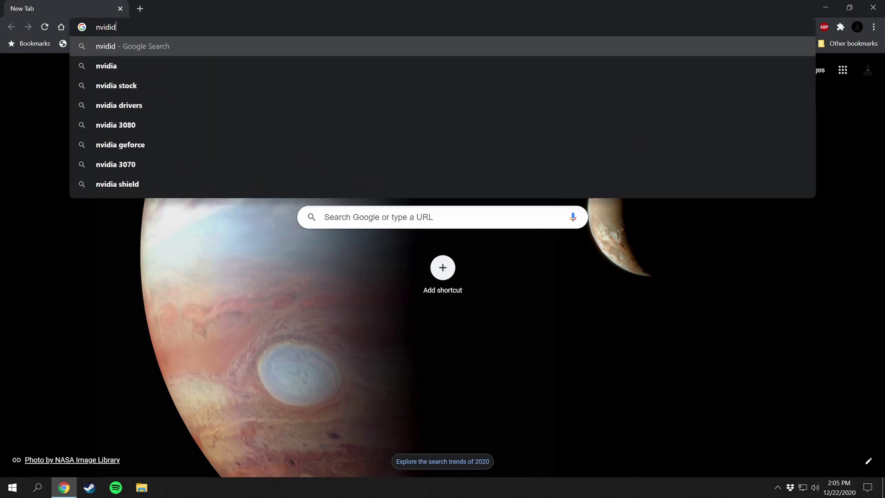
key("BackSpace")
type("a.com")
key("Return")
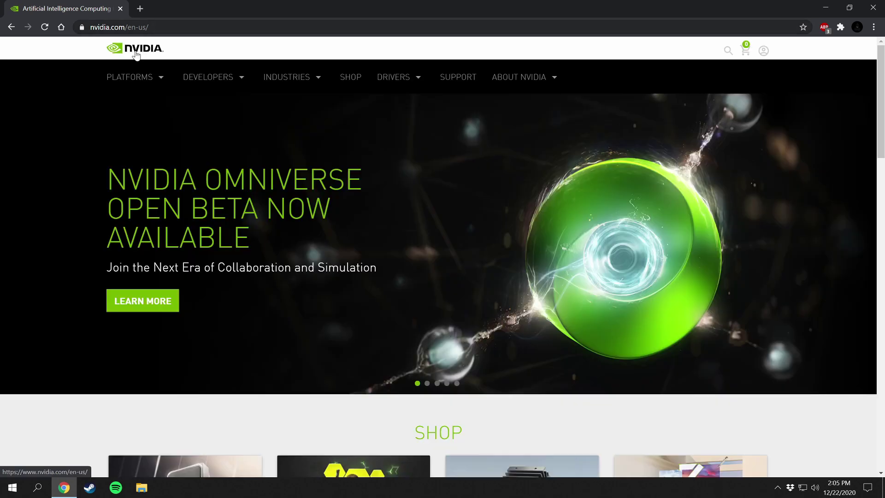
Browse NVIDIA's product categories menu to find Drivers > GeForce Drivers.
left_click(130, 77)
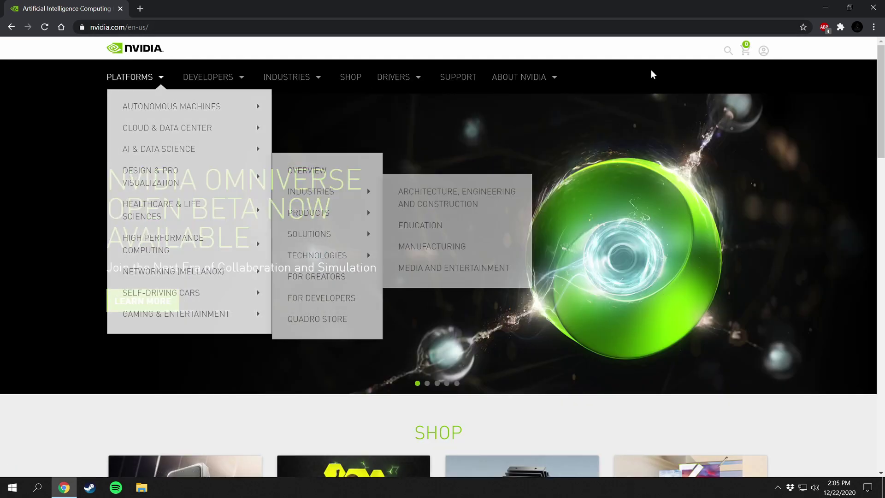
scroll(605, 240, "down", 1)
scroll(604, 237, "down", 8)
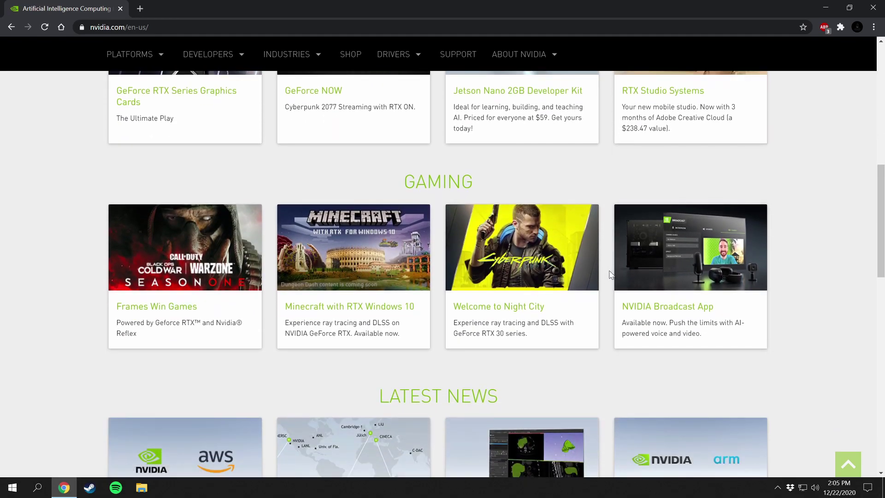
scroll(610, 275, "down", 4)
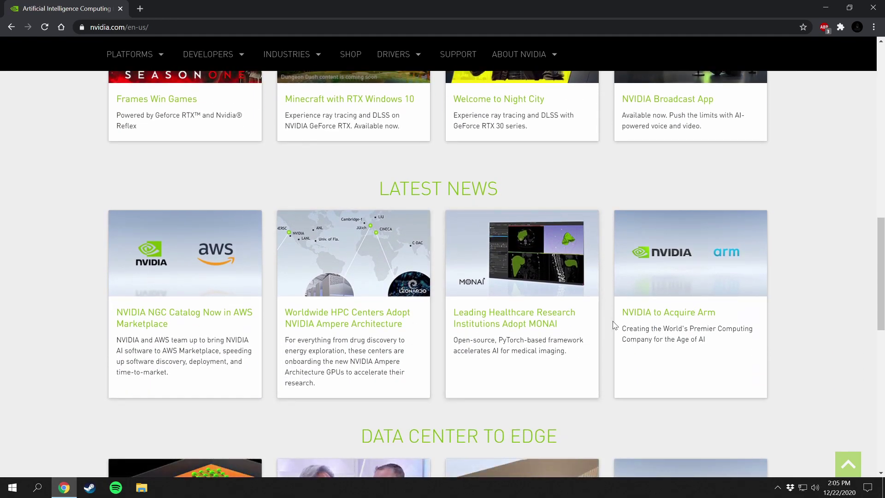
scroll(833, 298, "down", 7)
scroll(834, 298, "up", 20)
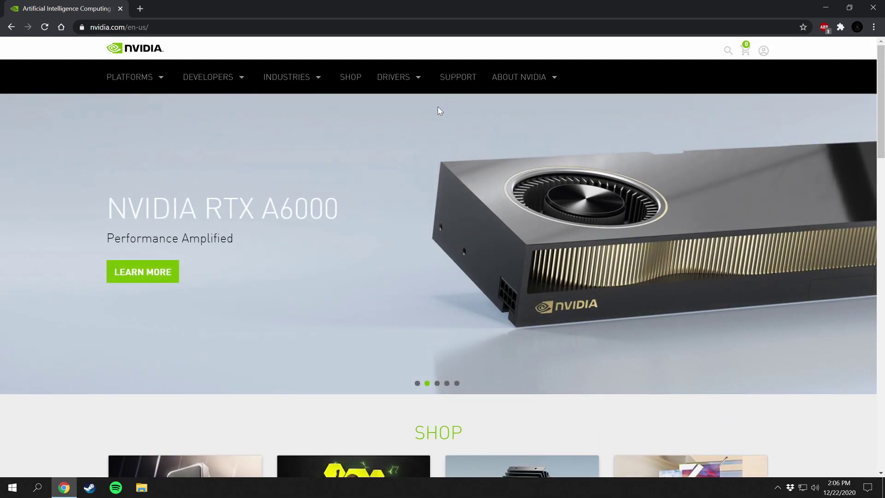
mouse_move(399, 79)
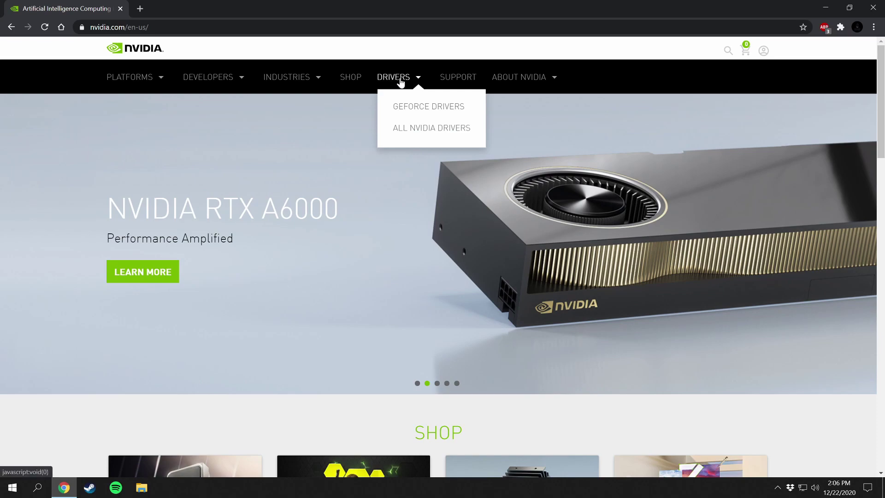
On the GeForce Drivers page, start downloading GeForce_Experience_v3.20.5.70.exe to Downloads.
left_click(442, 111)
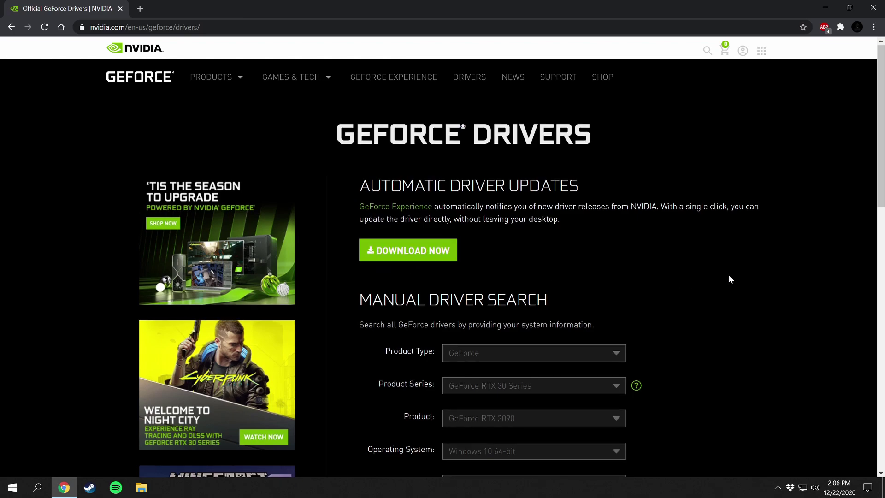
scroll(729, 276, "down", 3)
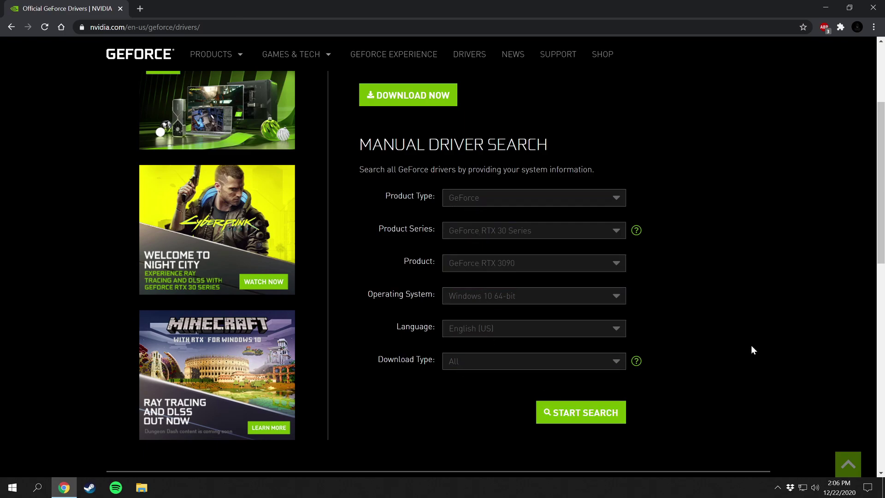
scroll(751, 349, "down", 7)
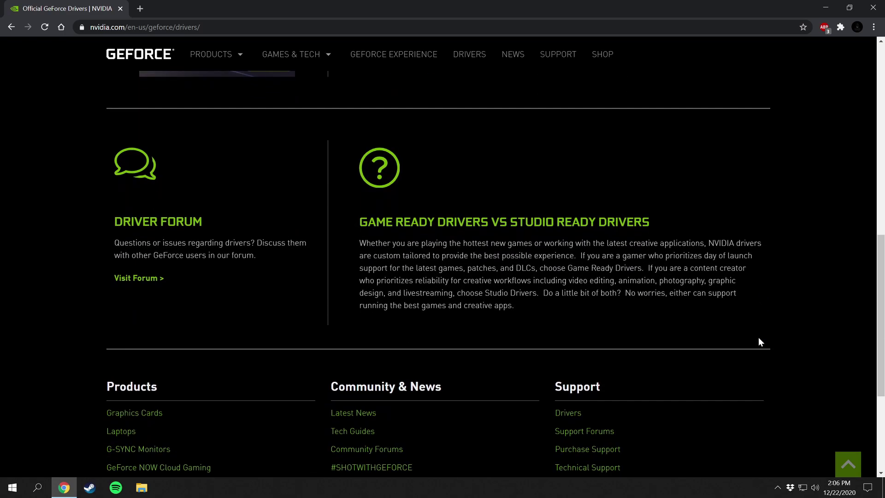
scroll(759, 341, "up", 10)
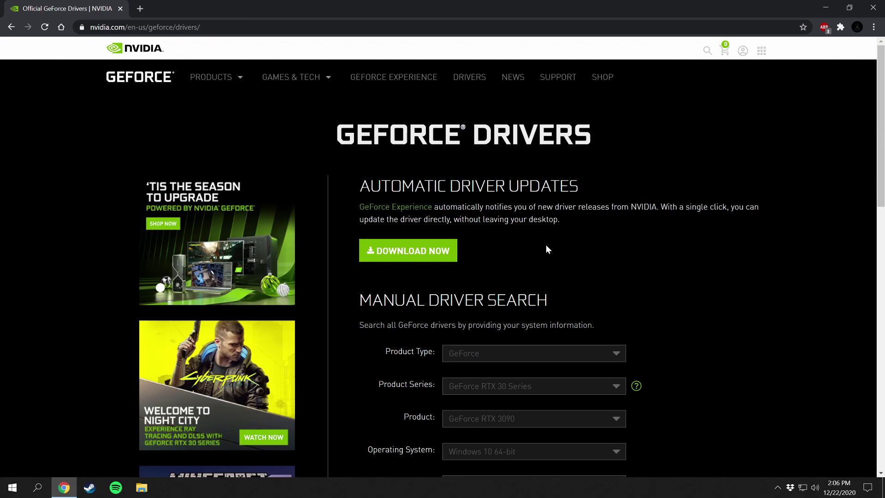
left_click(406, 256)
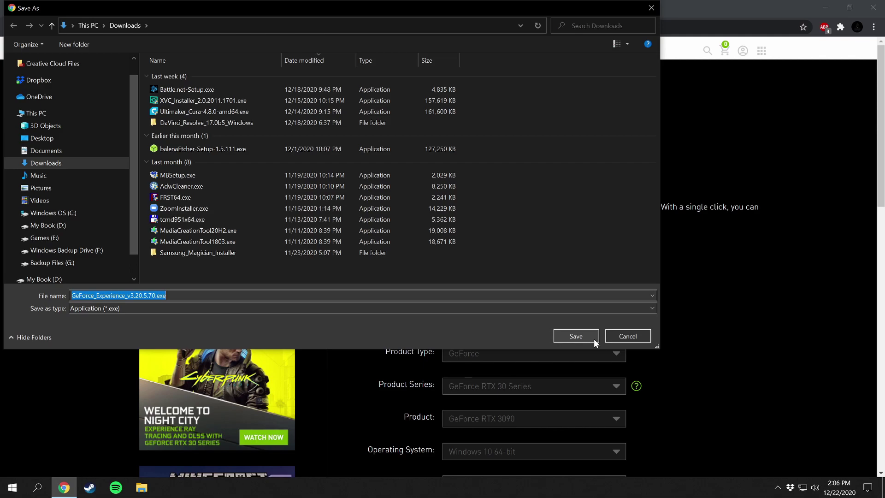
Cancel saving the installer and search the Start menu for 'nvidia'.
left_click(622, 336)
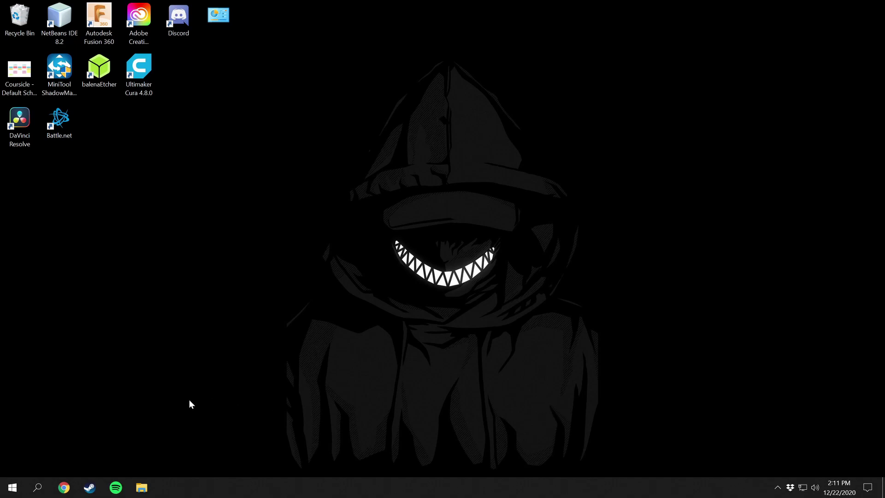
left_click(14, 492)
type("nv")
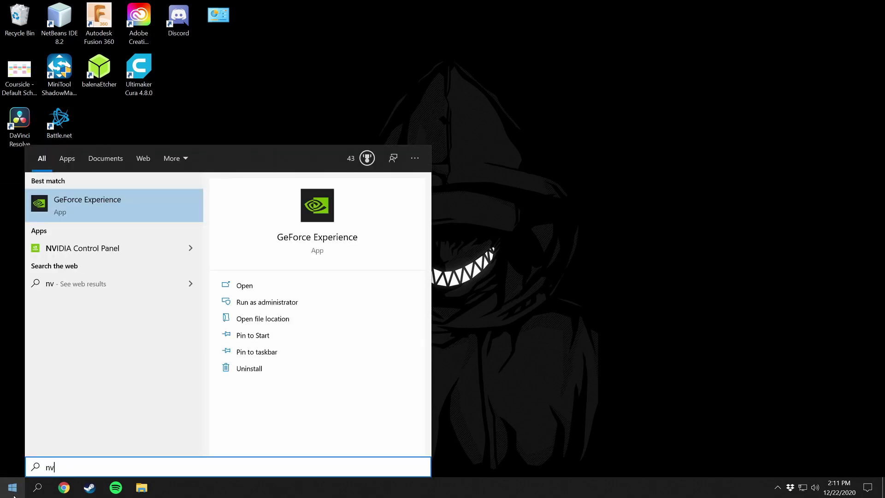
type("idia")
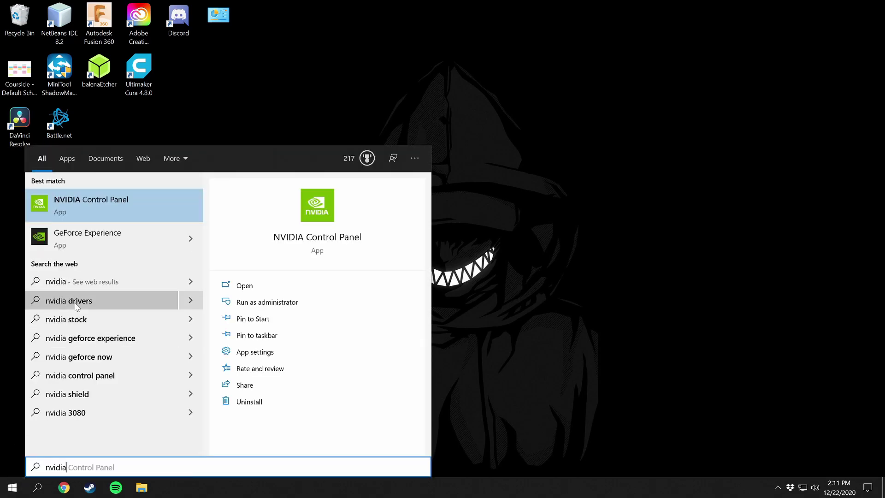
Launch GeForce Experience, clear the feedback and XSplit notices, and view Drivers showing 460.89 installed.
left_click(71, 248)
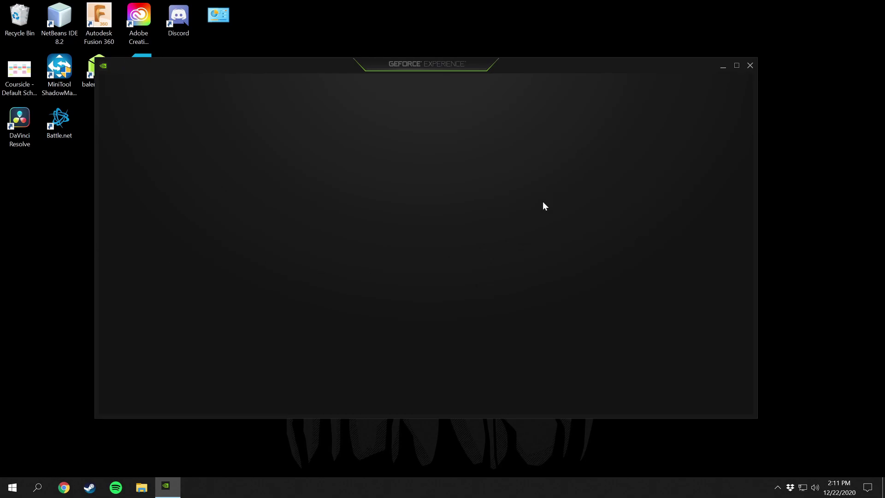
left_click_drag(474, 67, 484, 76)
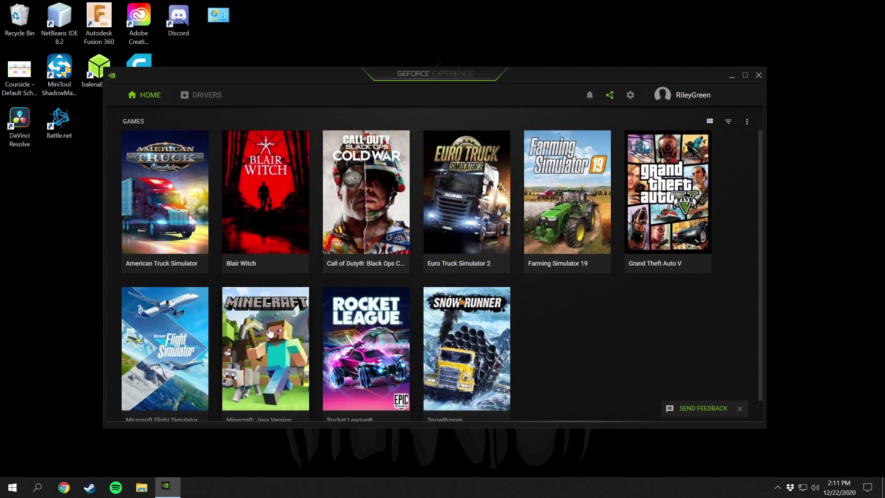
scroll(599, 346, "down", 1)
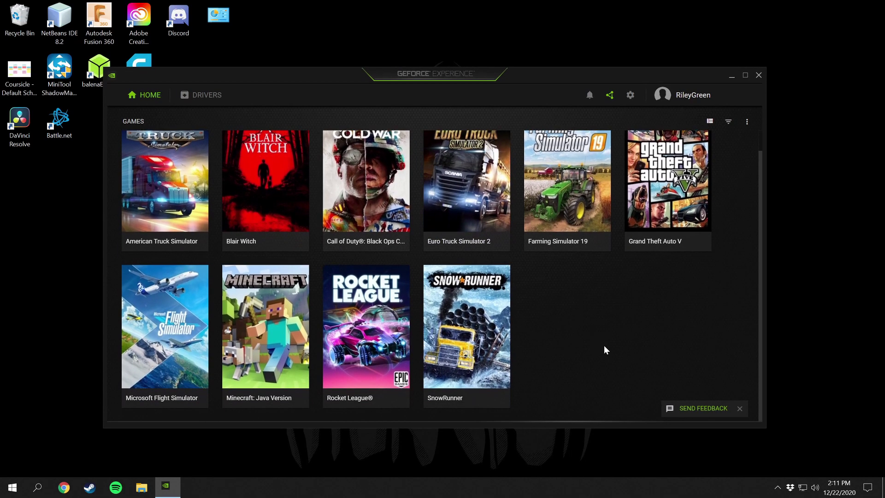
left_click(740, 412)
scroll(599, 328, "up", 1)
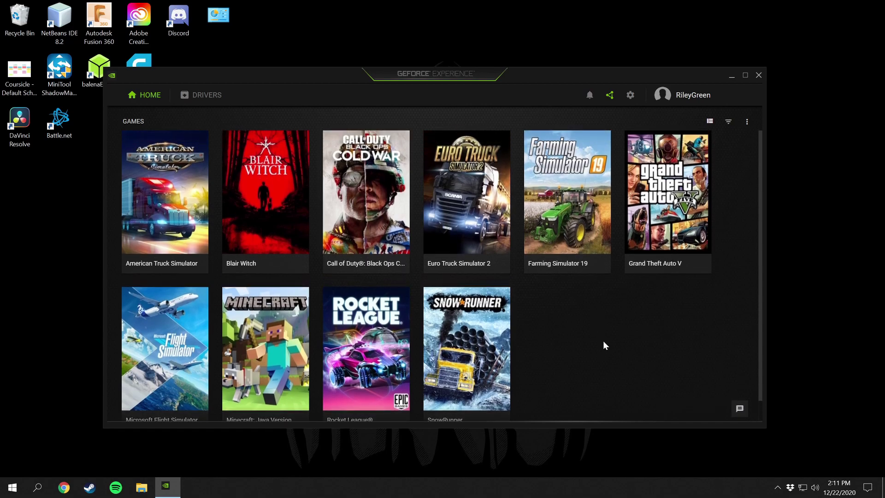
left_click(196, 99)
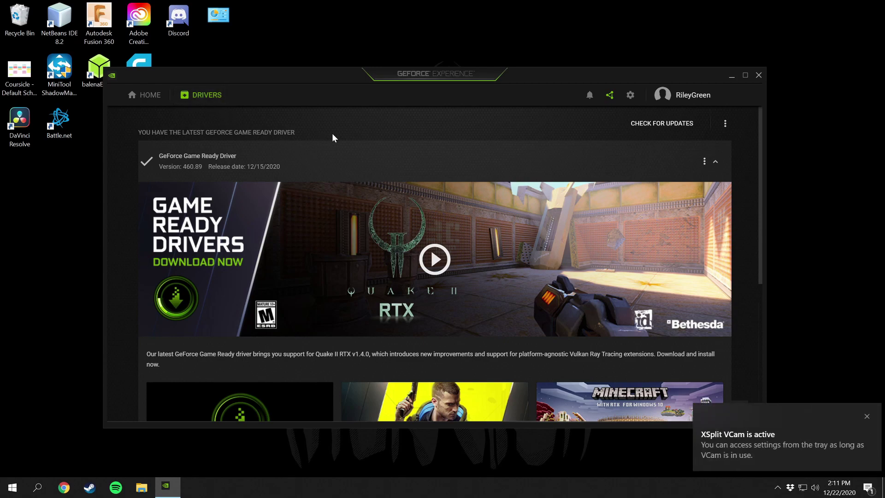
left_click(862, 416)
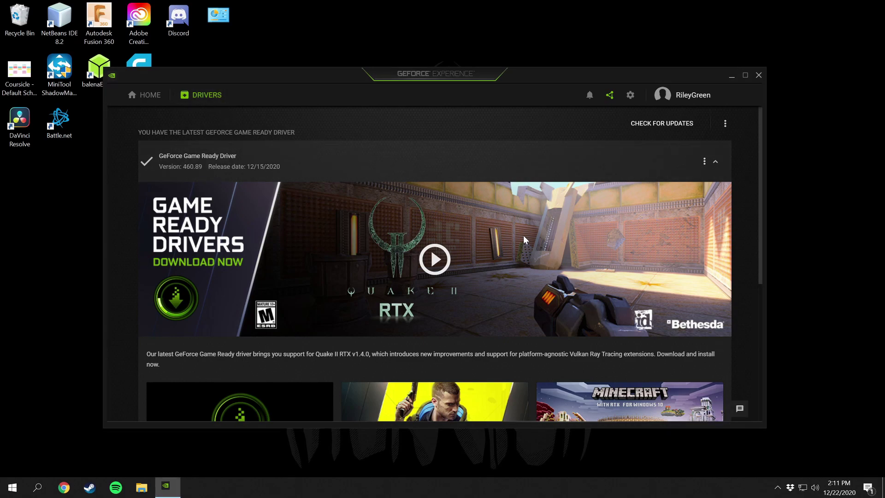
scroll(521, 244, "down", 3)
scroll(519, 251, "up", 3)
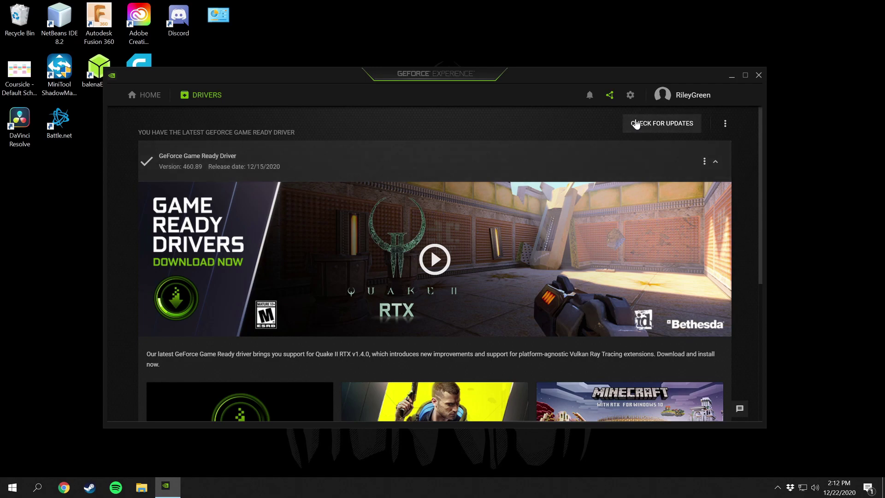
Check for newer drivers and confirm Game Ready Driver is the selected driver preference.
left_click(673, 124)
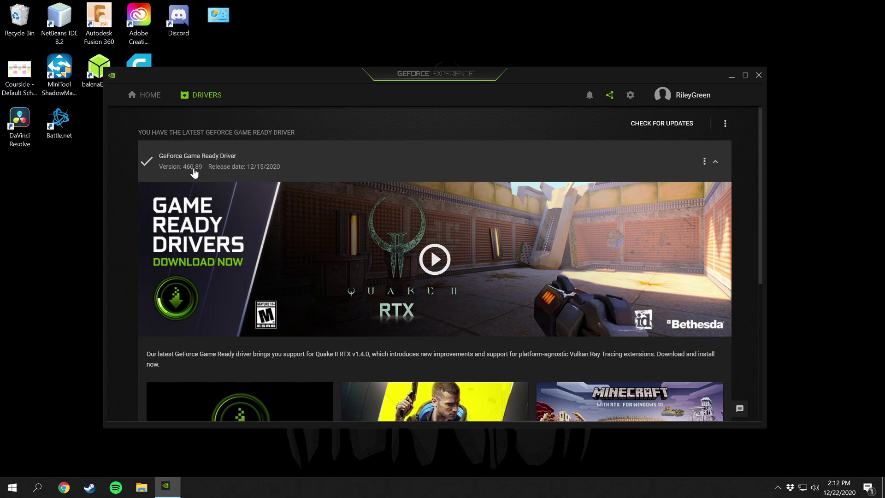
left_click(716, 162)
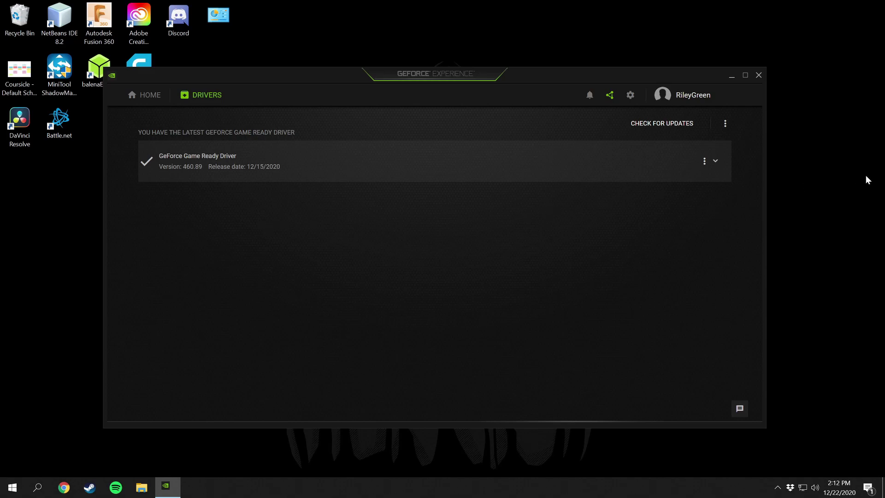
left_click(726, 124)
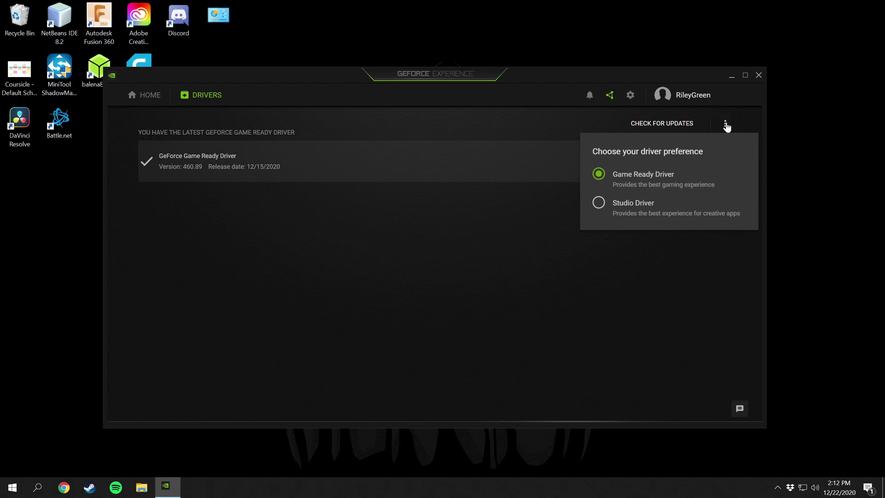
left_click(630, 96)
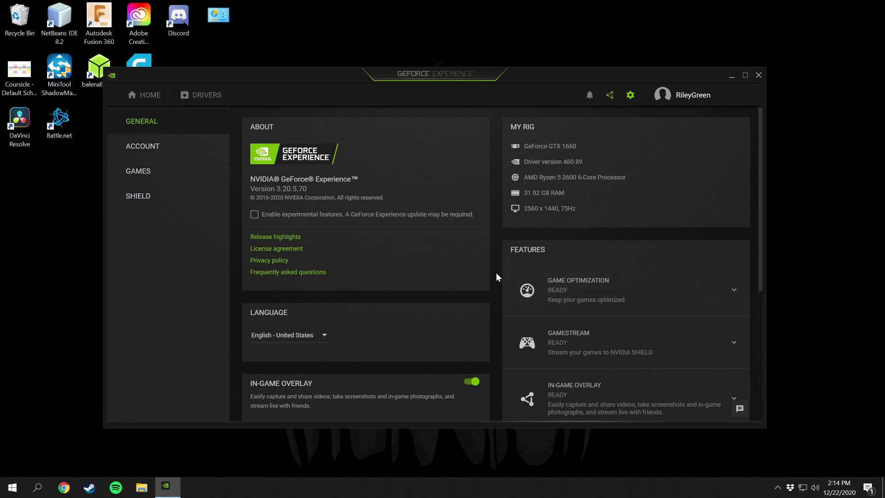
Enlarge the window and scroll General settings to Downloads, where automatic driver downloads are enabled.
scroll(496, 276, "down", 3)
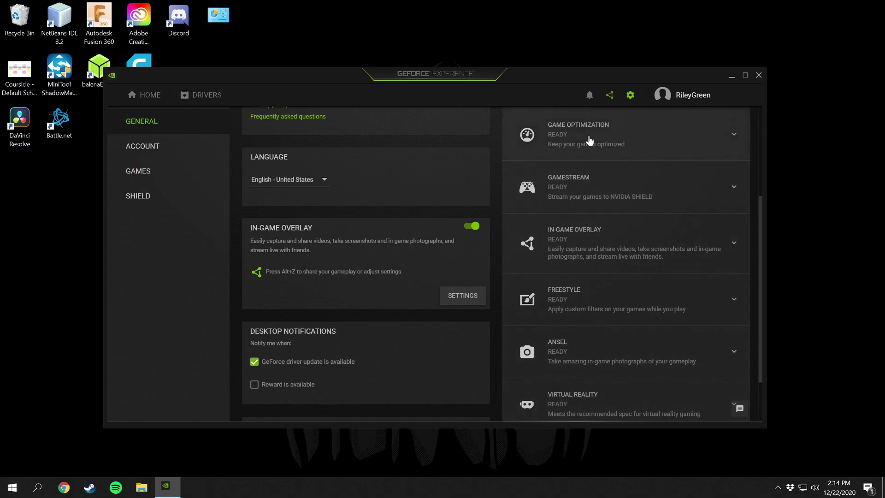
scroll(491, 172, "up", 1)
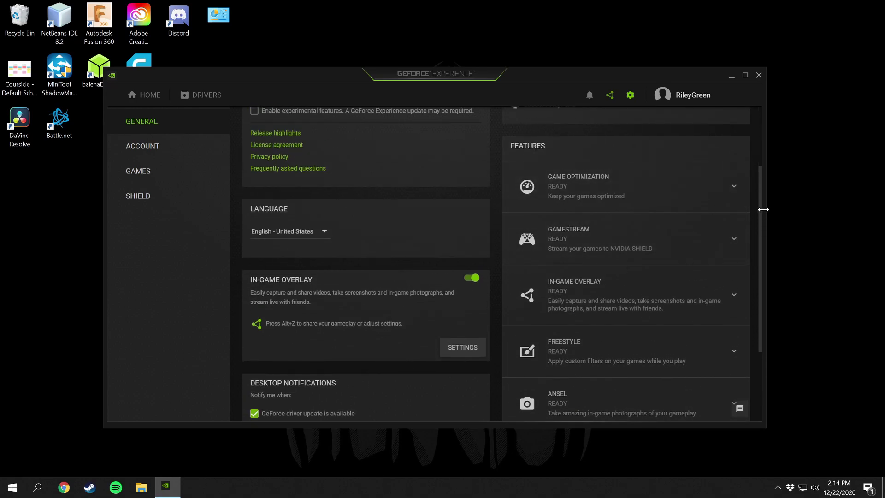
left_click_drag(555, 69, 551, 32)
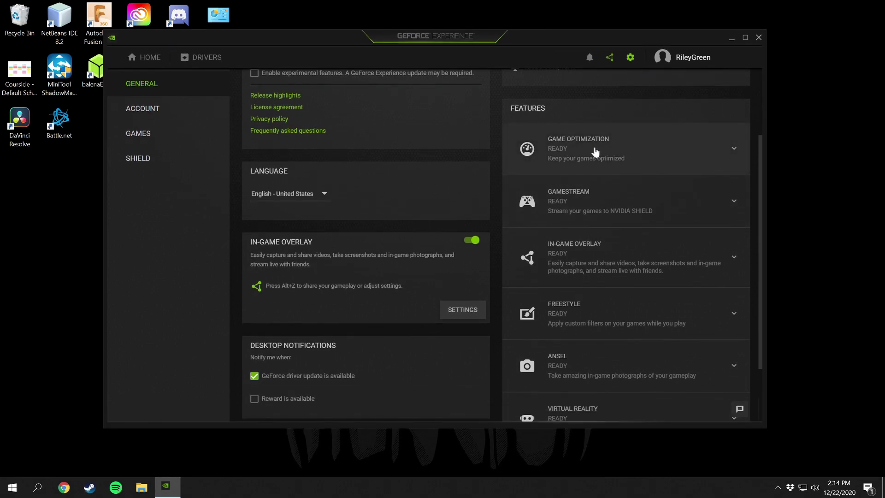
scroll(588, 158, "down", 1)
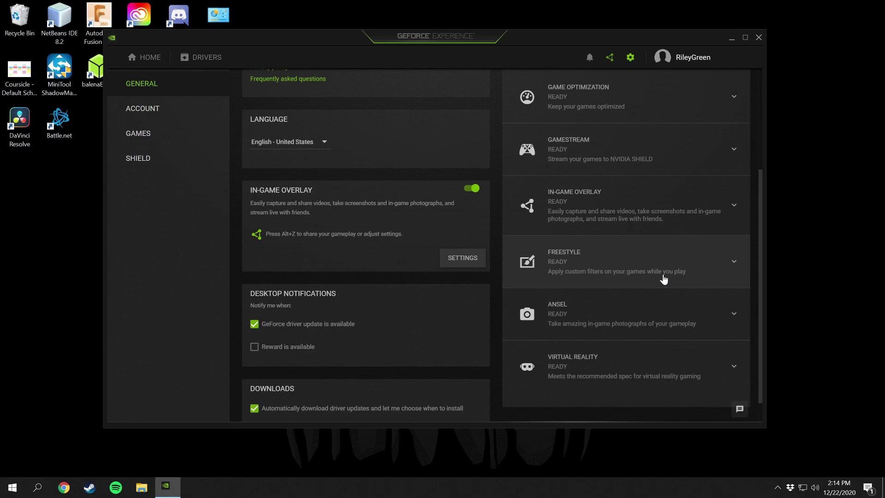
scroll(664, 278, "down", 1)
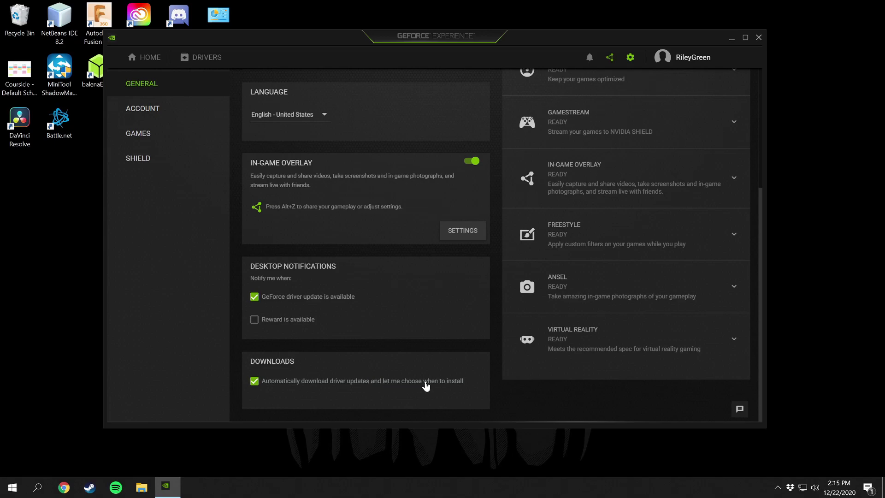
Show the hidden tray icons, view the NVIDIA tray icon's menu, then dismiss it.
left_click(778, 488)
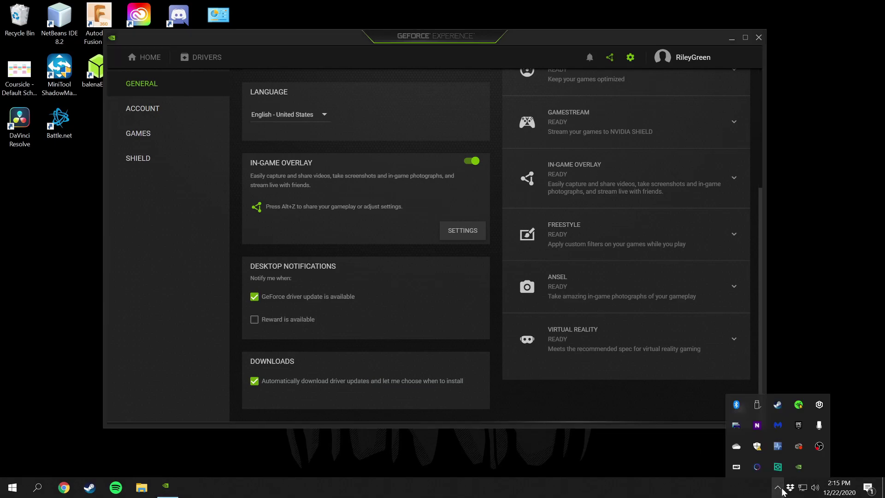
right_click(801, 469)
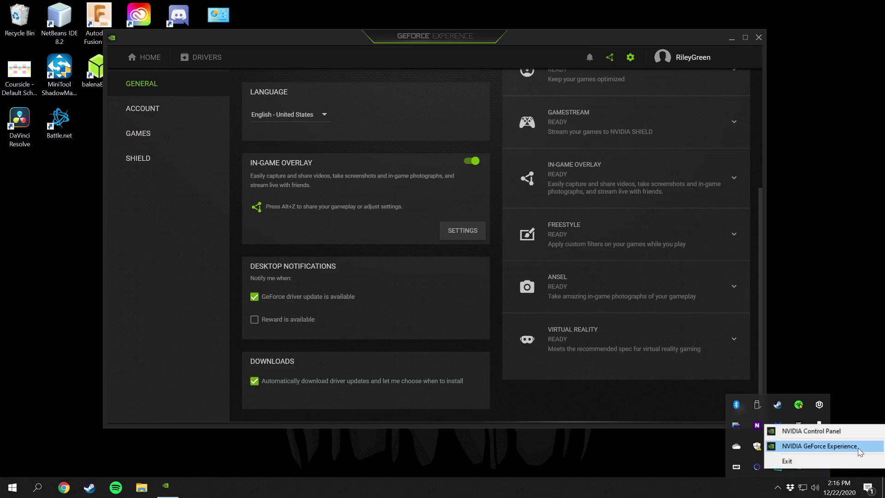
left_click(816, 472)
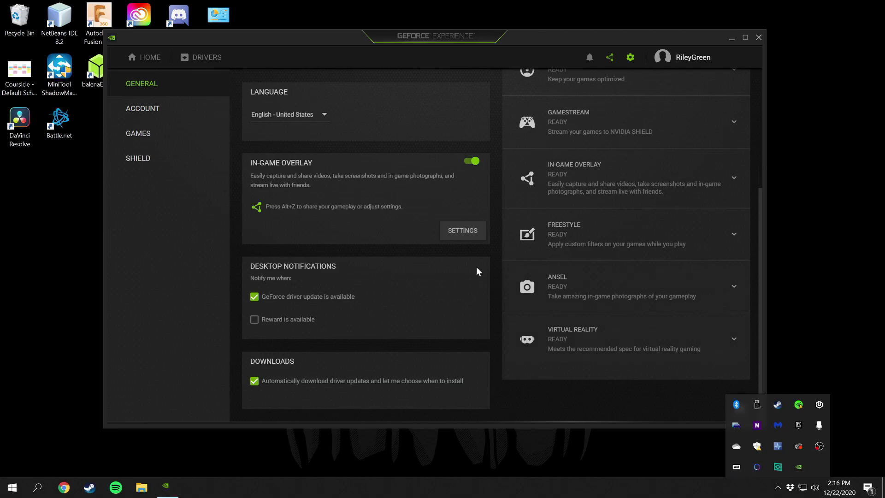
Close the hidden tray-icons panel and scroll General settings back to About and My Rig.
left_click(549, 409)
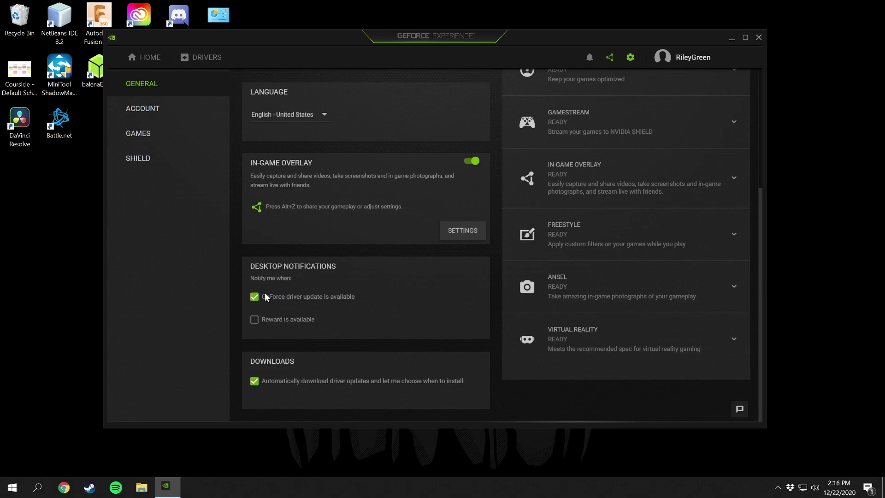
scroll(404, 311, "up", 4)
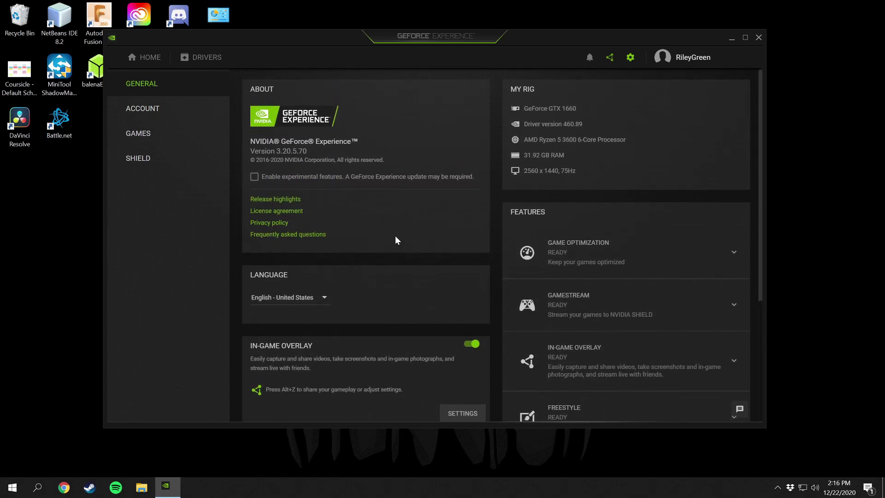
Review the Account tab, then rescan the PC for installed games from the Games tab.
left_click(144, 110)
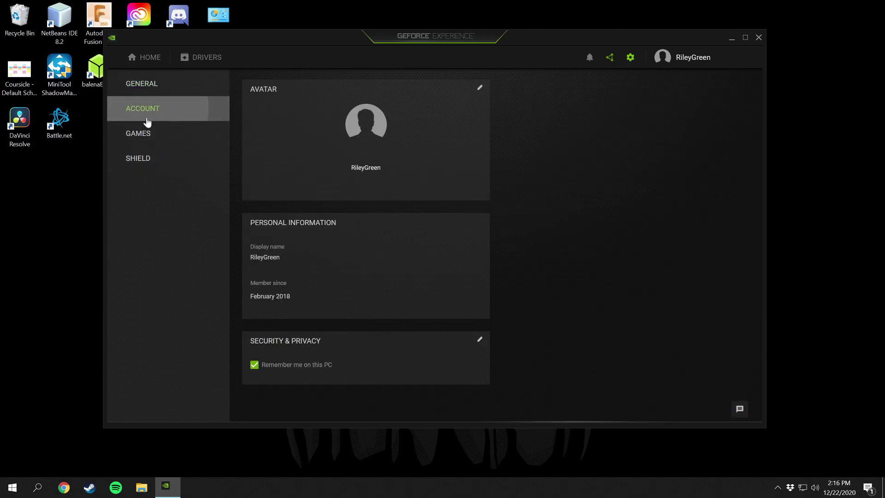
left_click(134, 138)
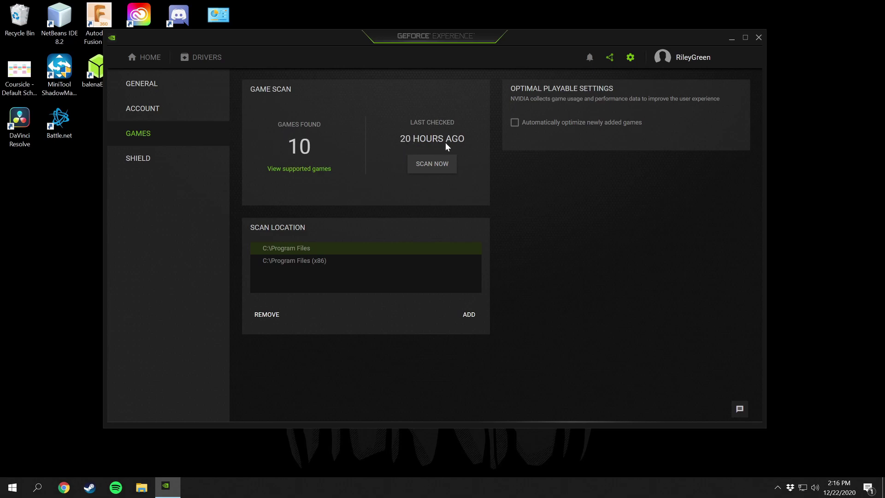
left_click(433, 166)
Open the SHIELD tab to see GameStream off with no streaming games listed.
left_click(151, 166)
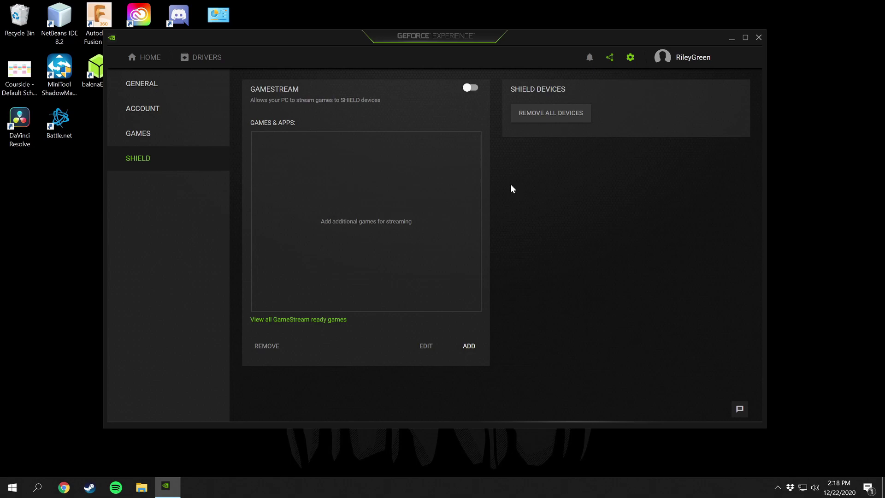
Confirm driver 460.89 is still current, then return to the Home library of ten games.
left_click(176, 85)
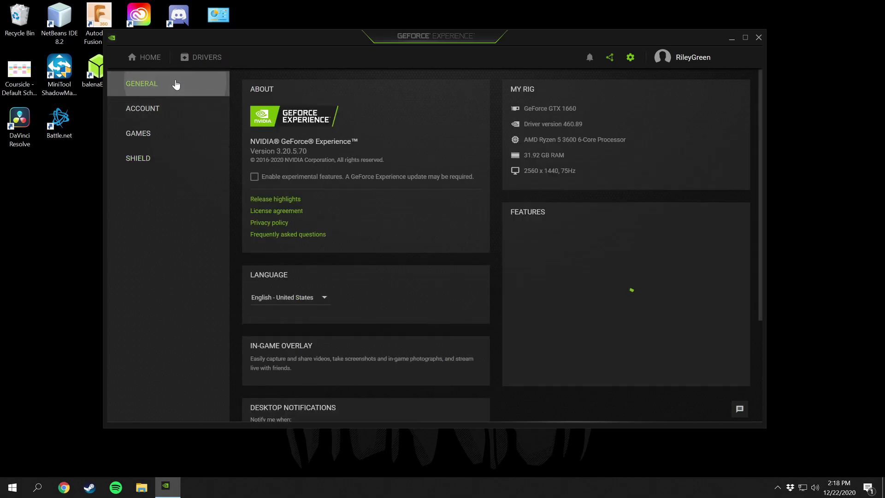
left_click(205, 60)
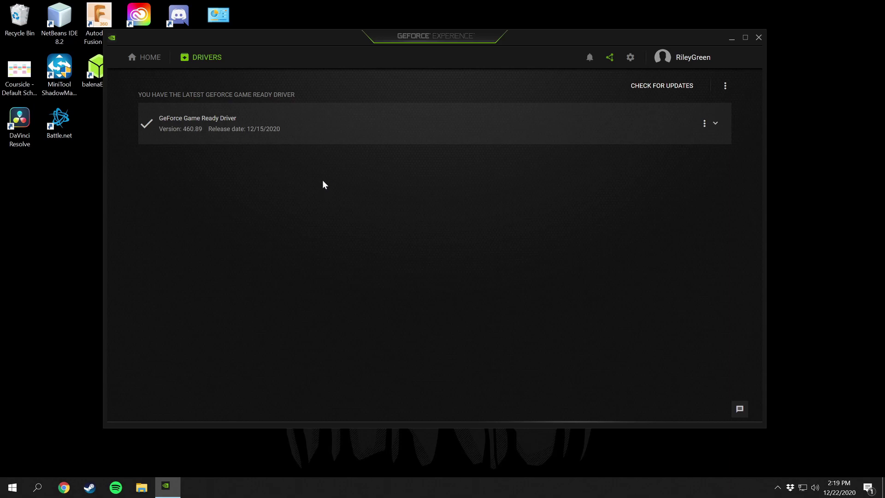
left_click(143, 58)
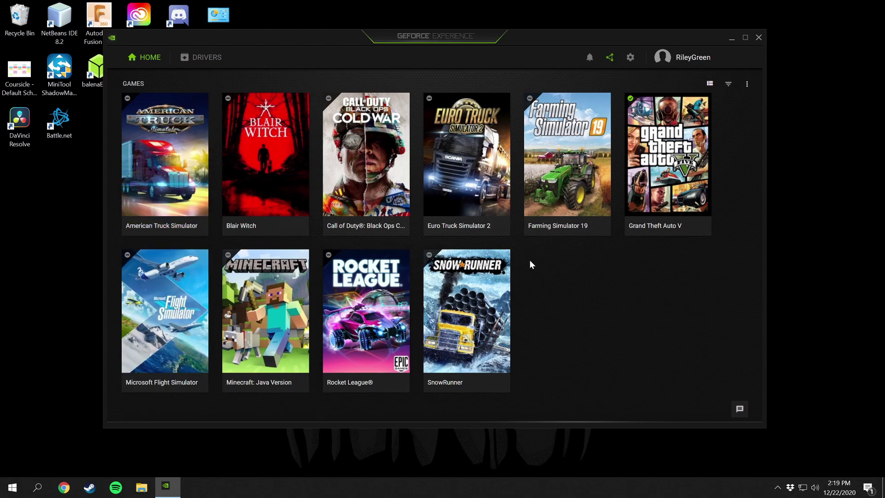
mouse_move(372, 217)
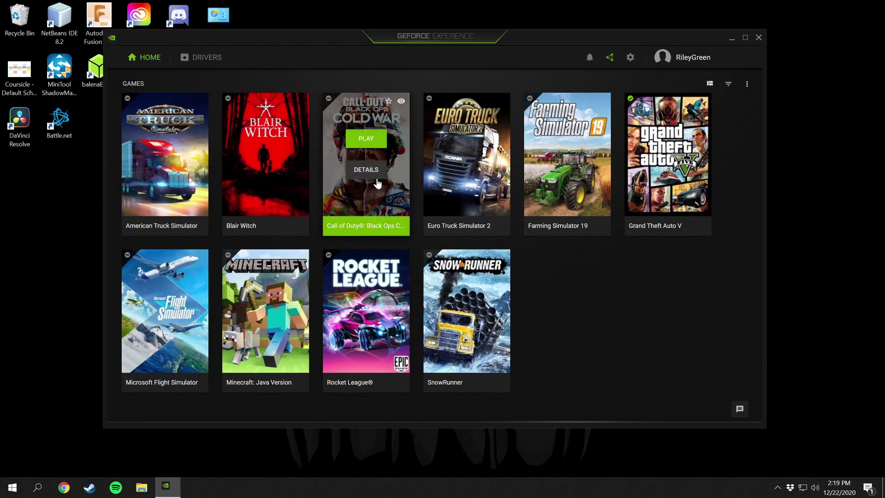
left_click(367, 170)
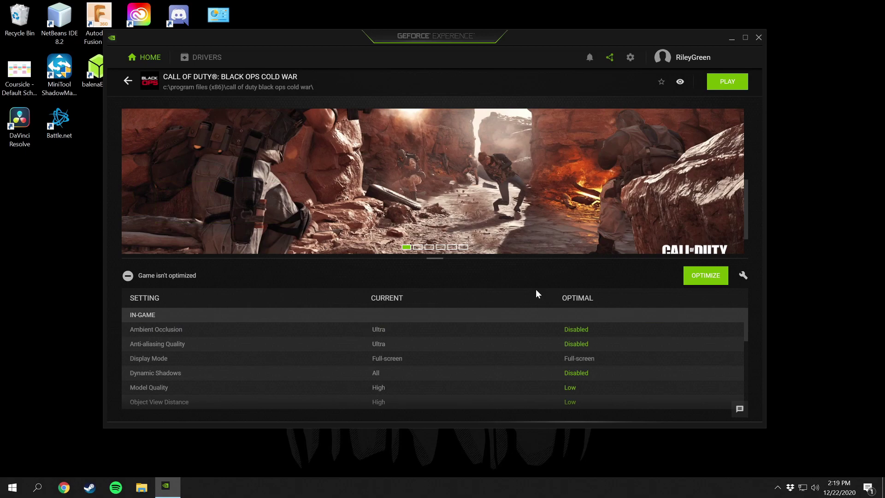
mouse_move(414, 330)
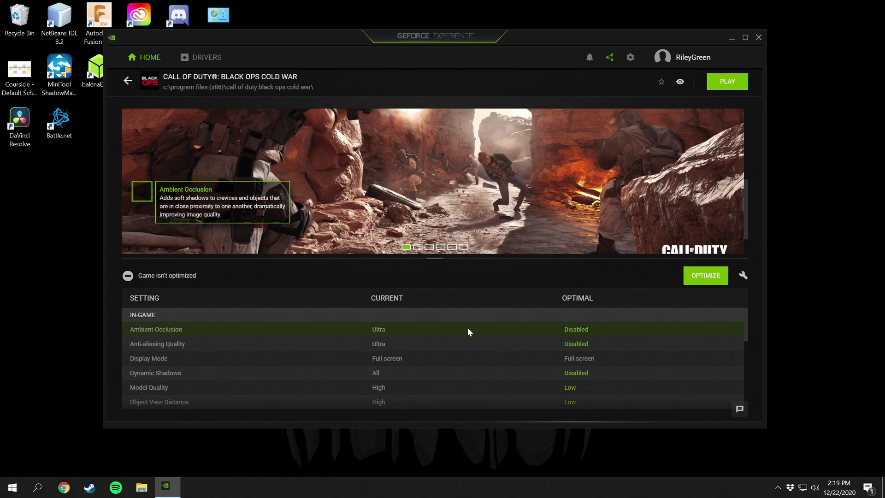
scroll(558, 319, "down", 1)
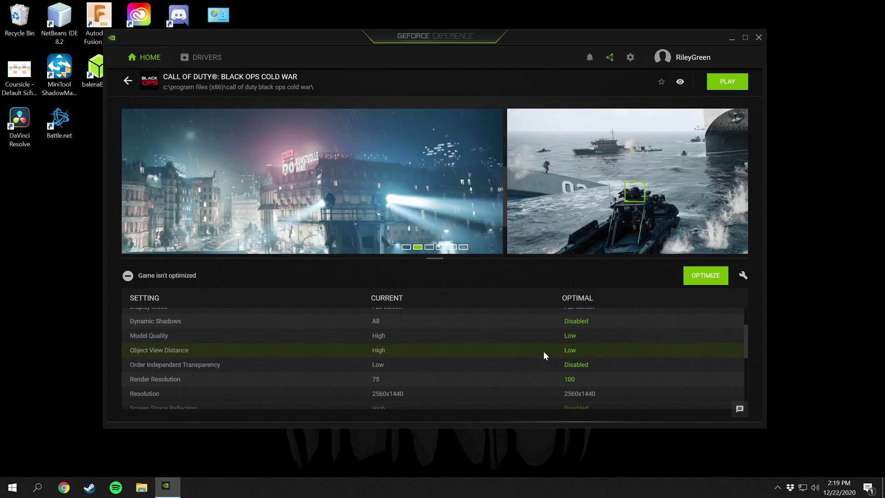
mouse_move(543, 350)
scroll(544, 351, "down", 3)
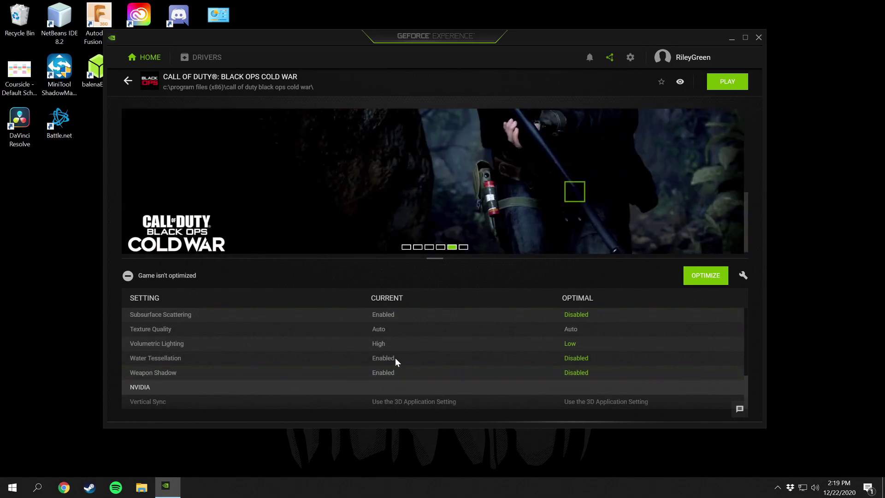
scroll(394, 358, "up", 3)
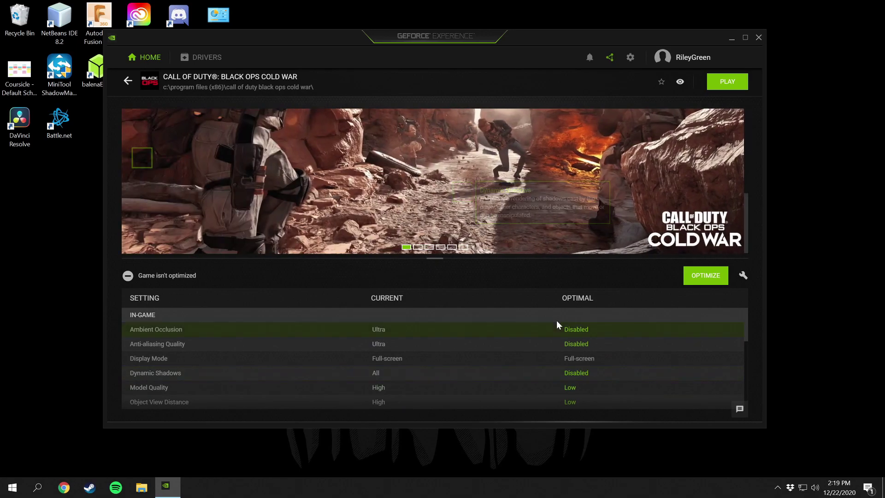
scroll(599, 333, "down", 2)
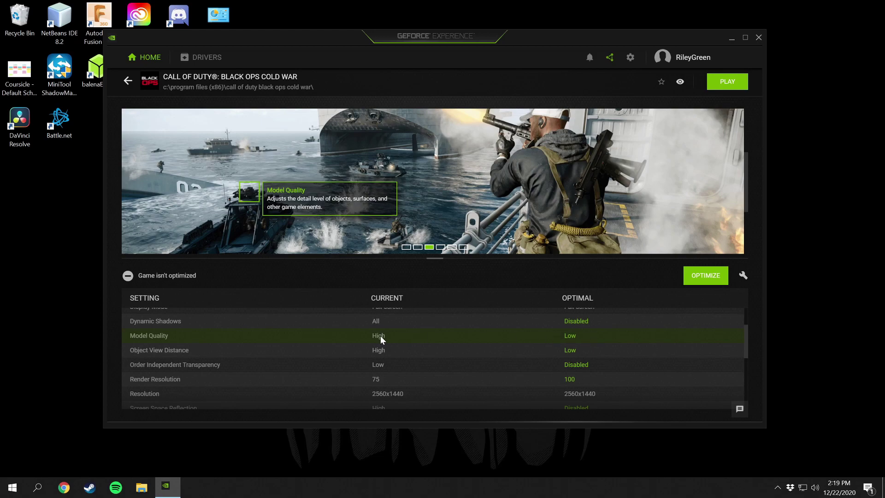
scroll(380, 336, "up", 3)
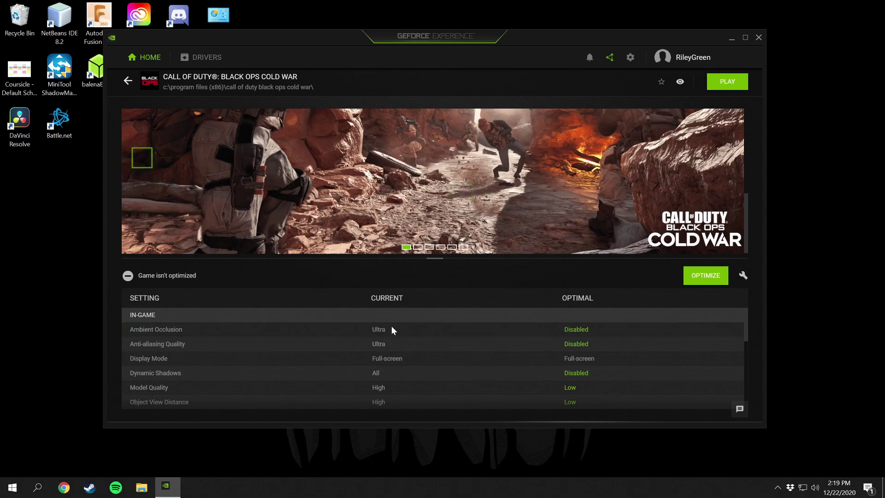
scroll(394, 344, "down", 4)
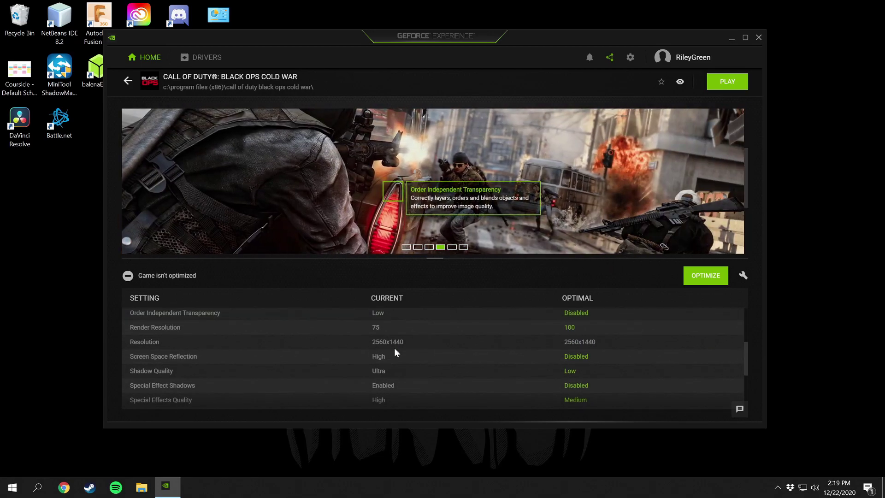
scroll(395, 350, "down", 3)
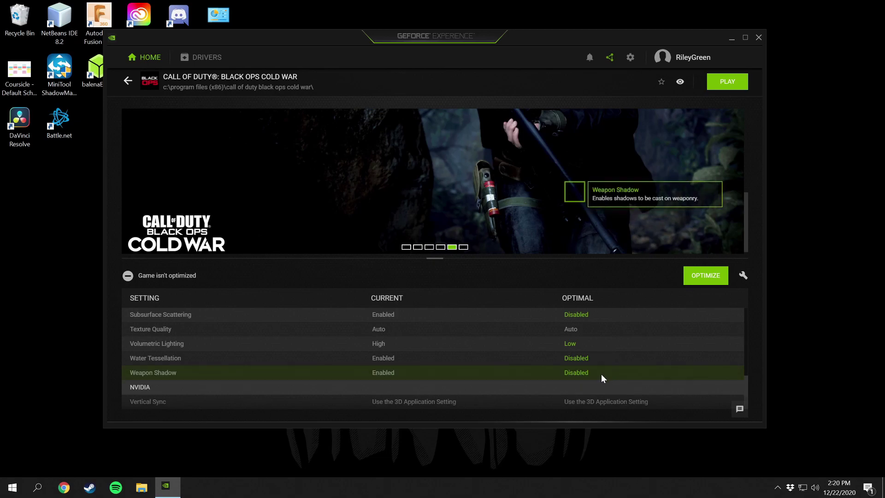
scroll(598, 391, "up", 3)
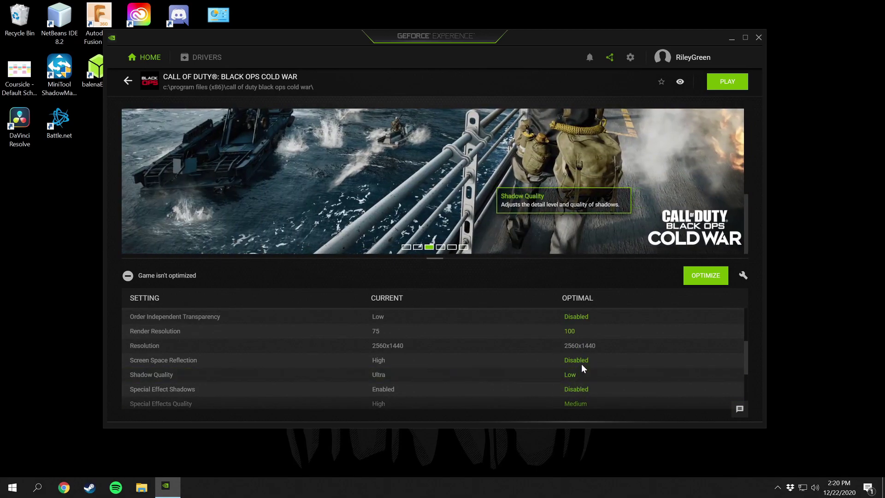
scroll(583, 363, "up", 1)
scroll(582, 363, "up", 2)
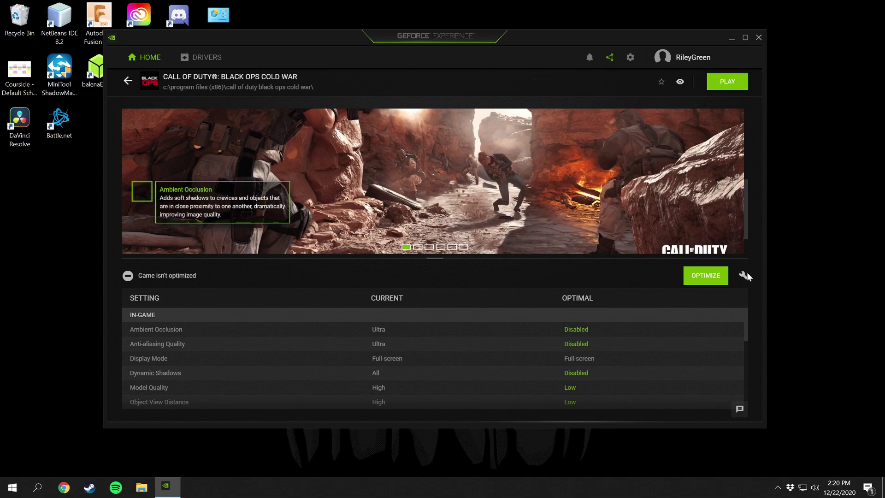
In Cold War's custom settings, keep 2560x1440 resolution and Full-screen display mode.
left_click(746, 275)
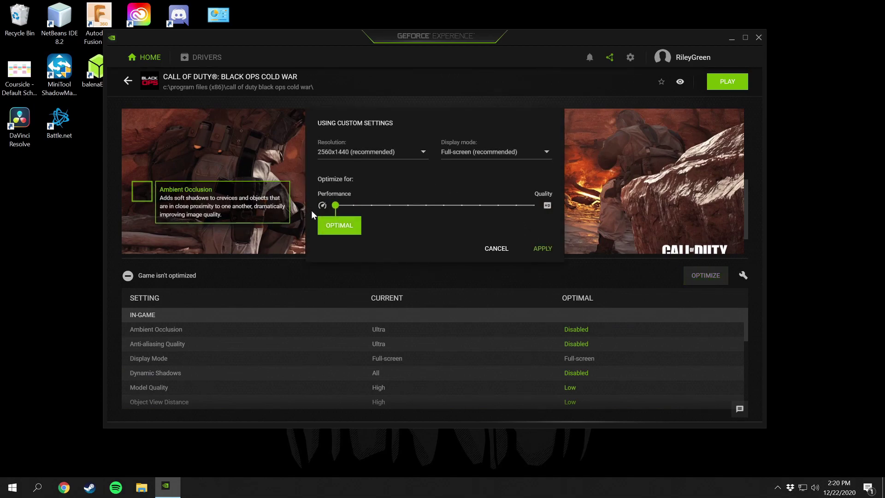
left_click_drag(336, 206, 542, 208)
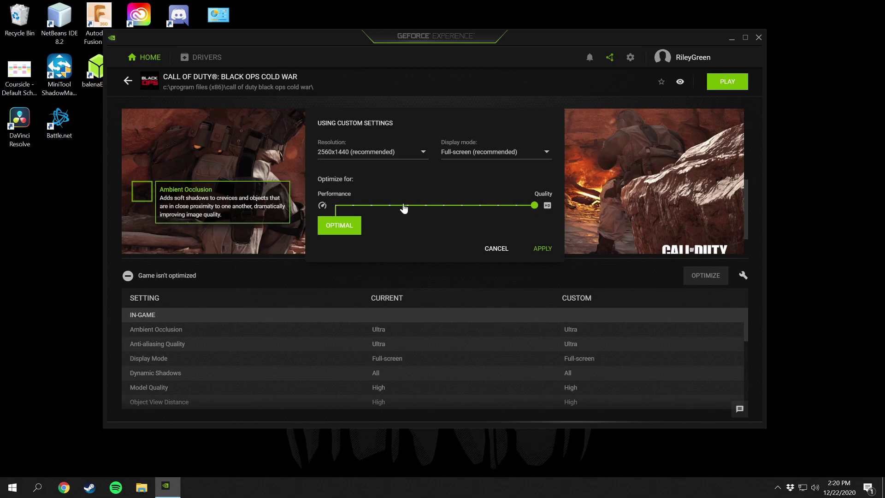
left_click(340, 228)
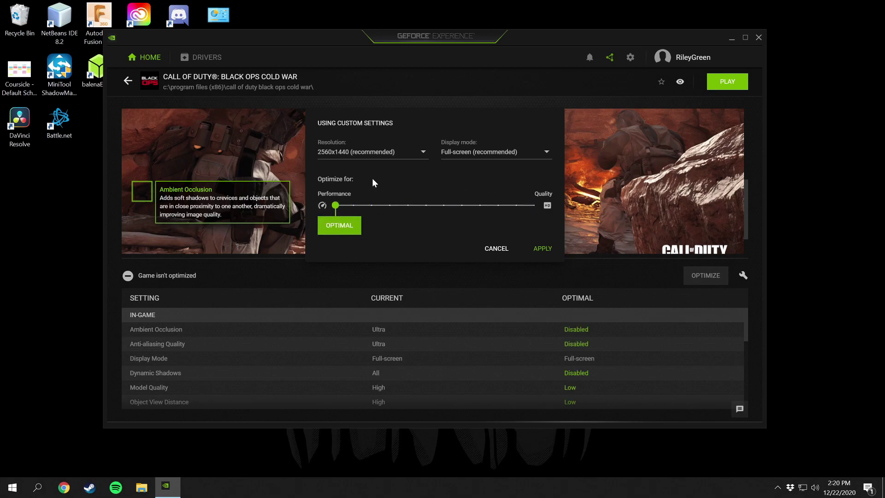
left_click(421, 151)
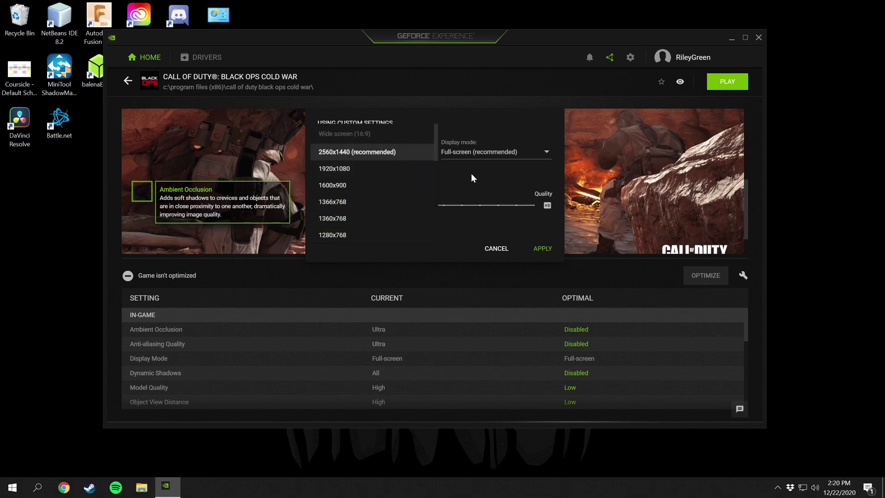
left_click(409, 159)
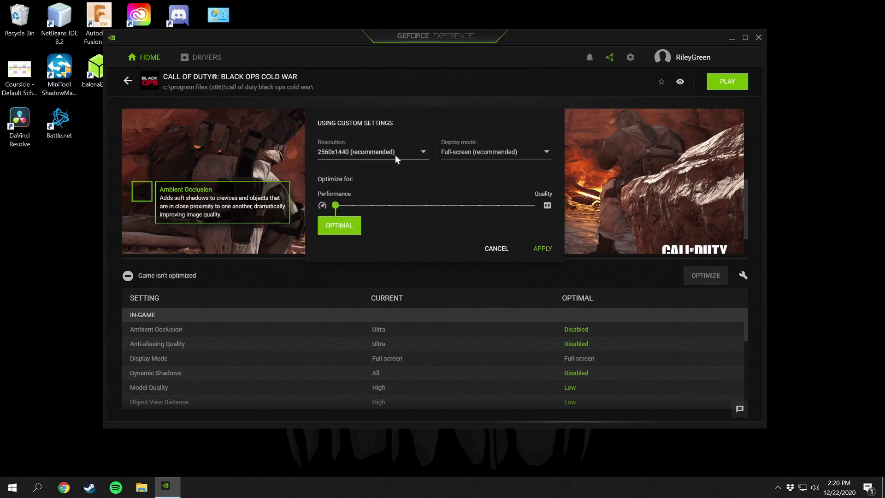
left_click(473, 151)
left_click(464, 153)
left_click(466, 154)
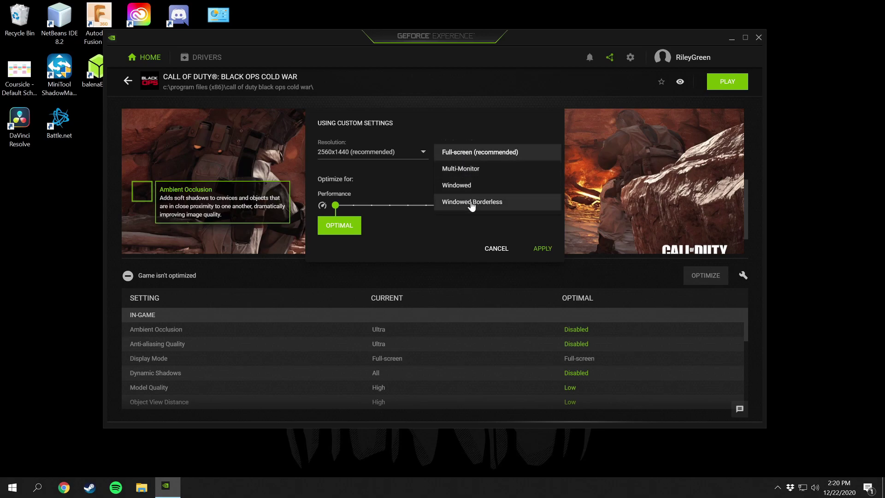
left_click(475, 147)
Push the Optimize slider strongly toward Quality and apply the custom settings.
left_click_drag(347, 206, 482, 208)
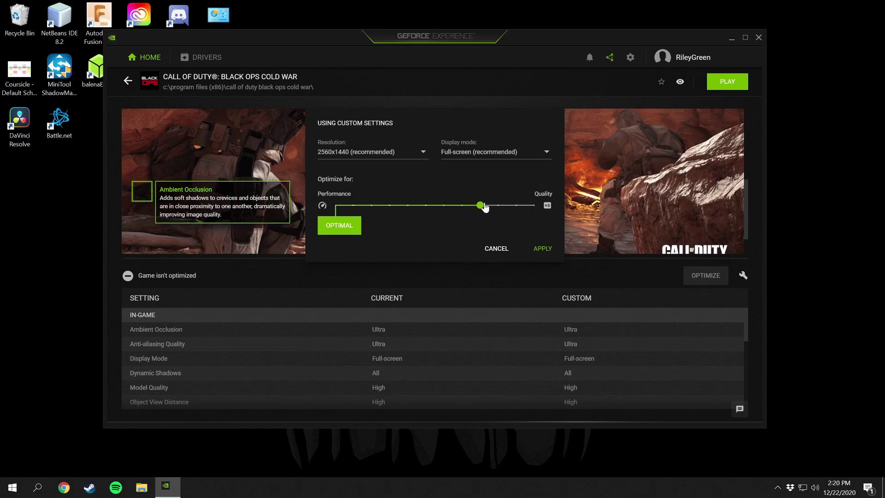
left_click(543, 249)
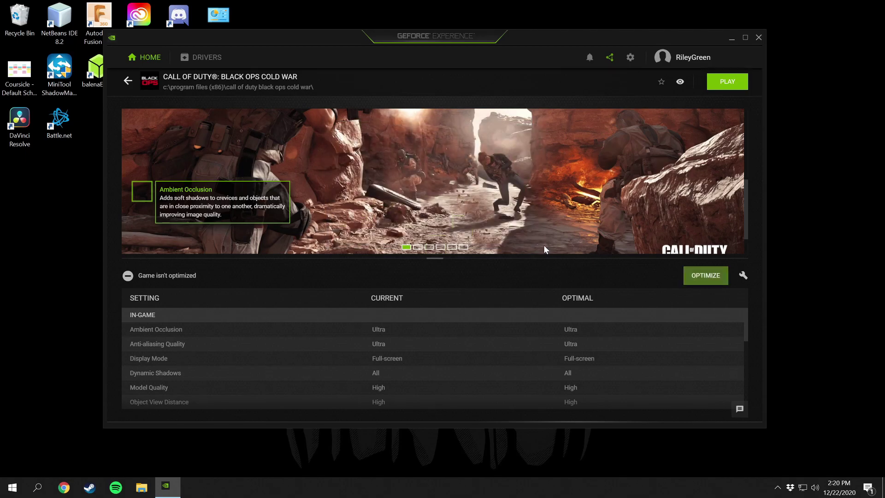
left_click_drag(538, 47, 534, 48)
scroll(635, 333, "down", 5)
scroll(680, 359, "down", 3)
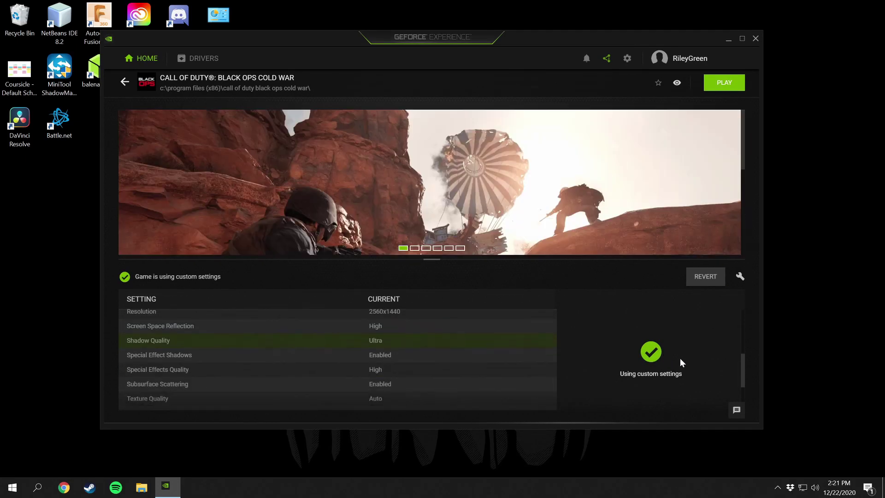
Cancel Cold War's reopened custom settings unchanged and go back to the ten-title library.
left_click(740, 276)
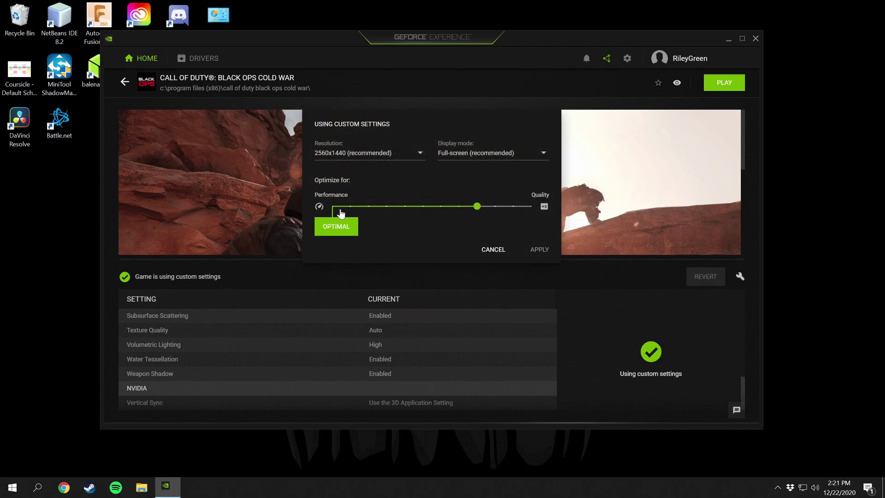
left_click(493, 249)
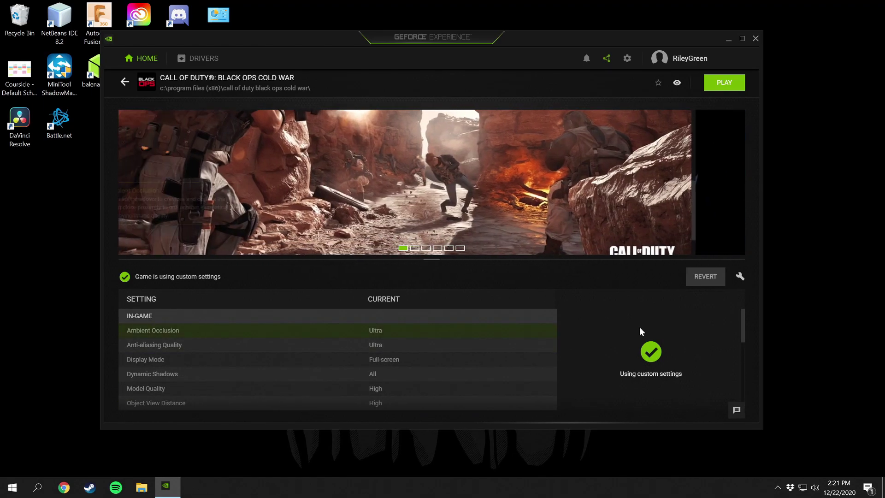
left_click(125, 81)
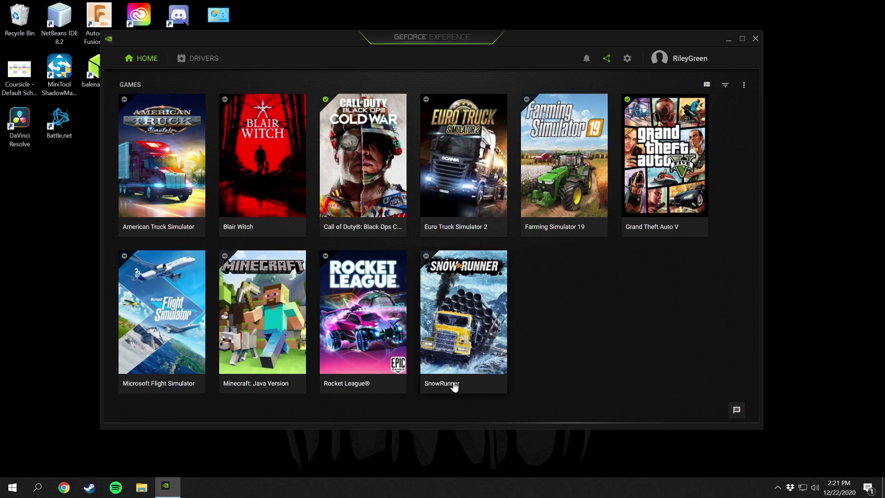
mouse_move(468, 391)
left_click(464, 327)
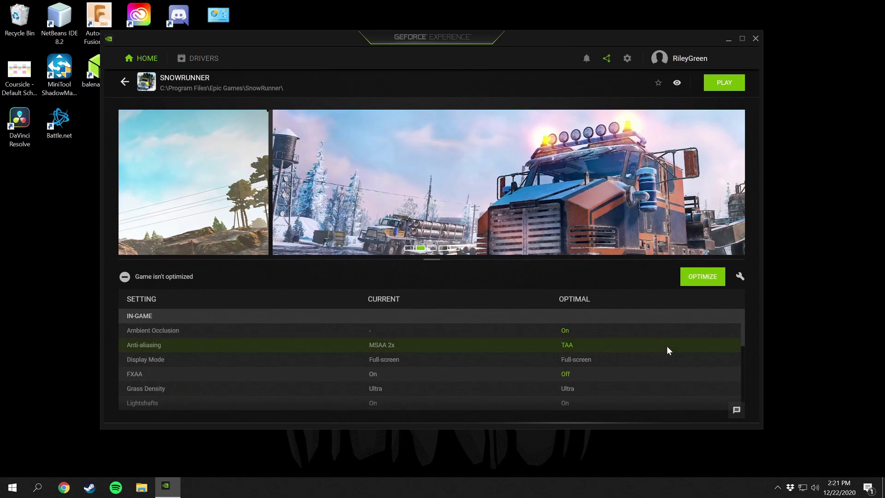
scroll(641, 347, "down", 5)
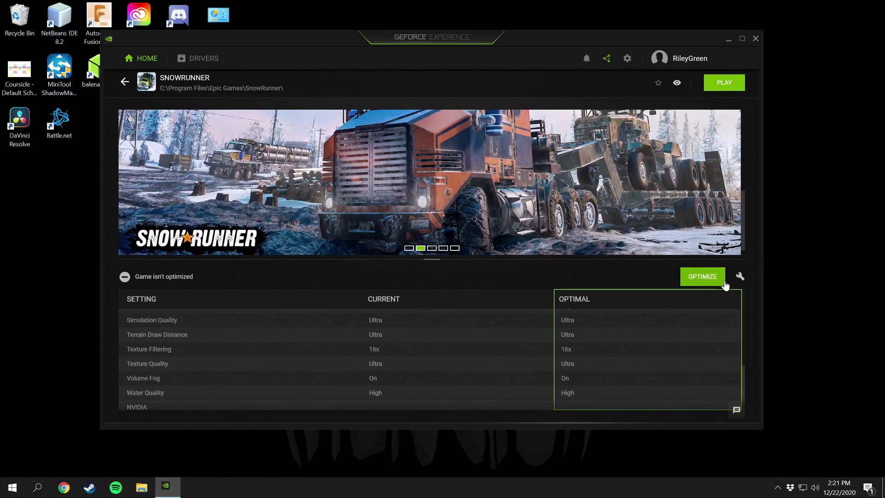
left_click(741, 276)
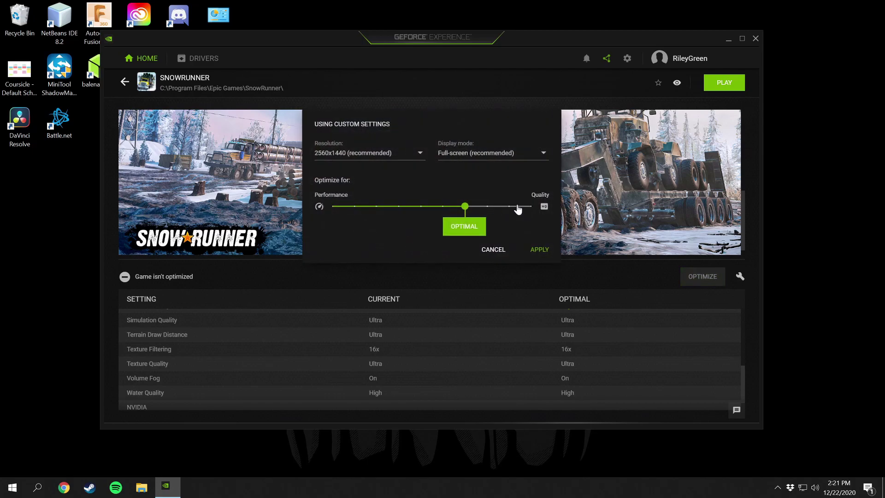
left_click(494, 250)
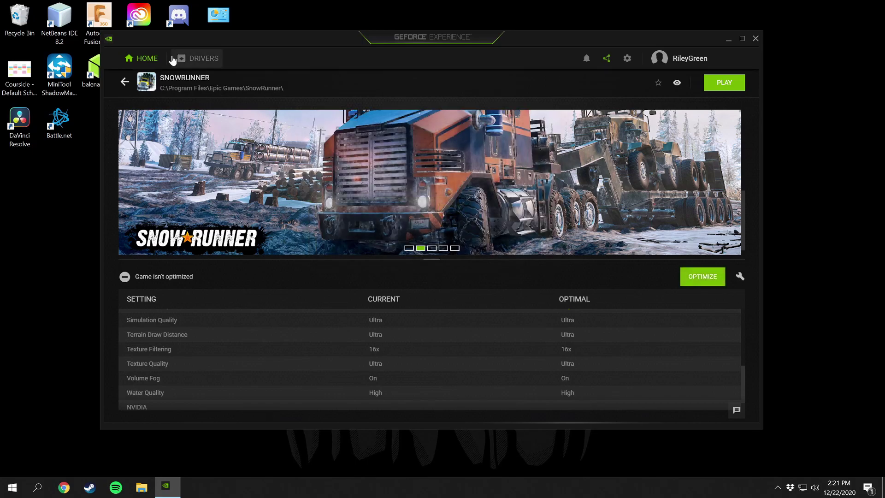
left_click(124, 83)
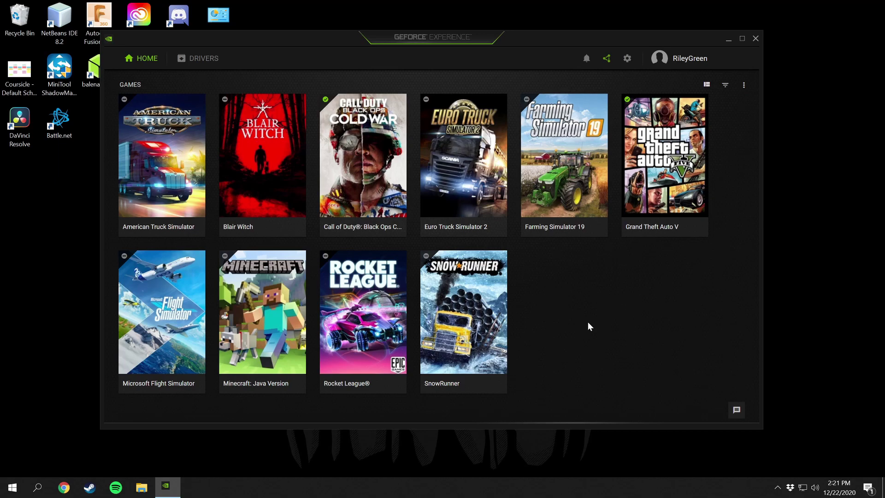
left_click_drag(434, 39, 430, 47)
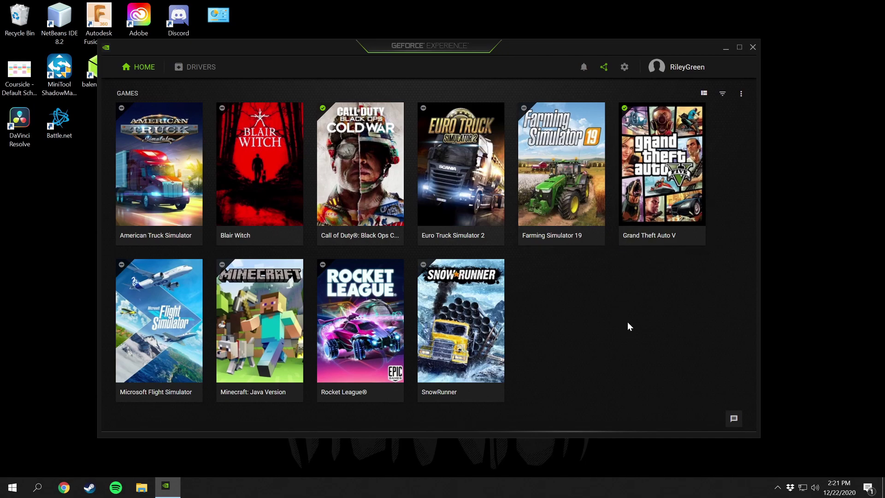
left_click(203, 69)
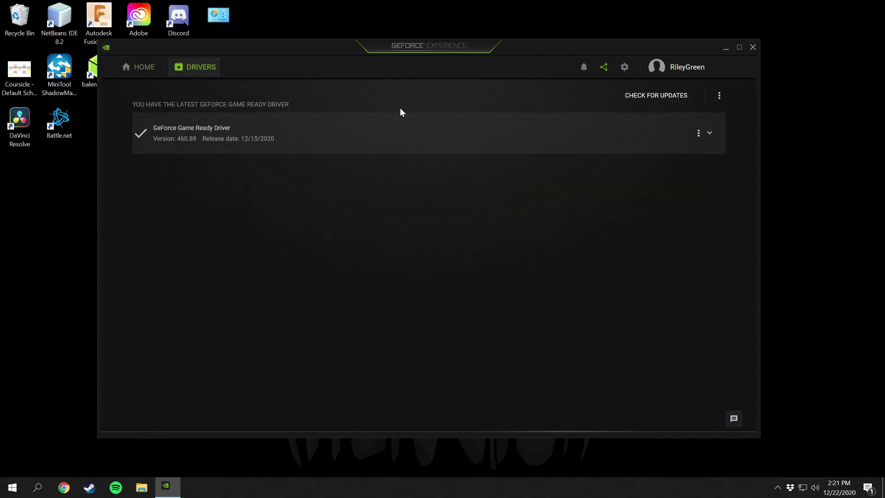
left_click(146, 68)
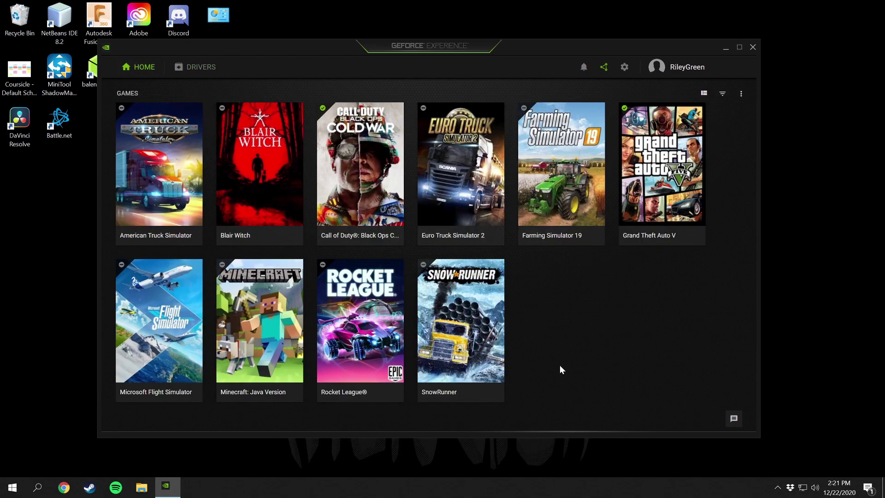